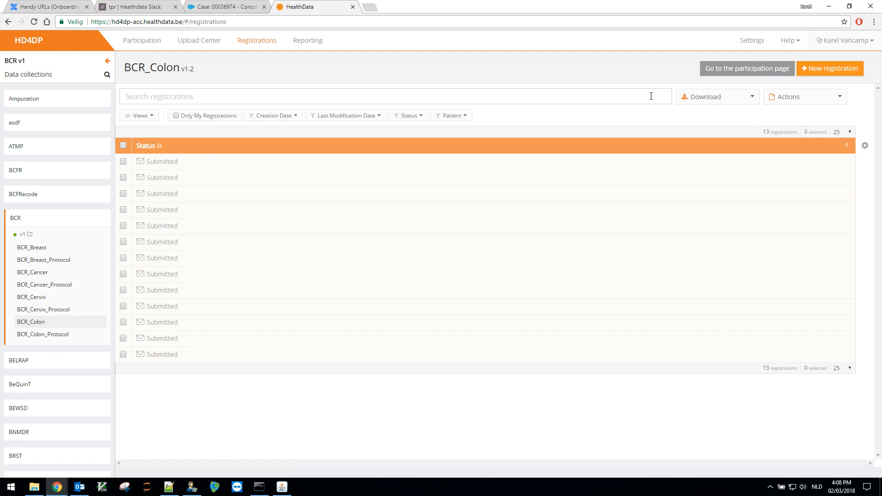
Step: Browse the BCR_Cervix, BCR_Cancer and BCR_Colon upload lists, then open the BCR upload configuration
{"action": "left_click", "coordinate": [207, 42]}
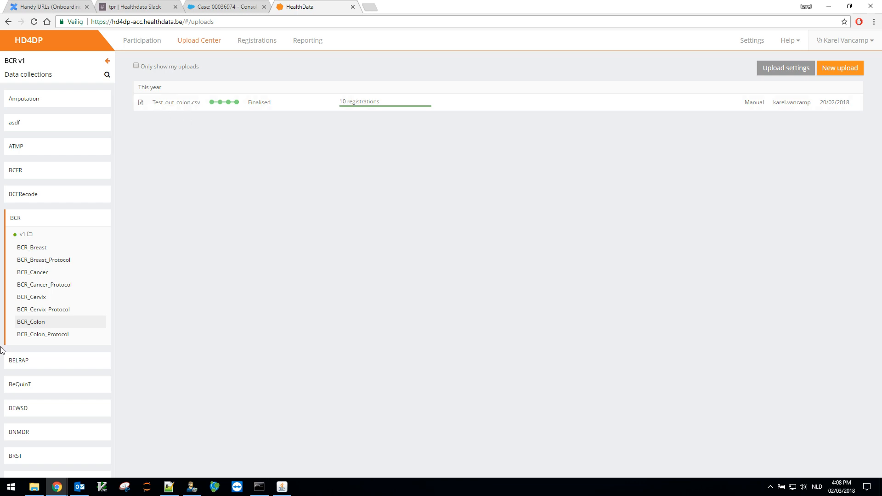
{"action": "left_click", "coordinate": [30, 298]}
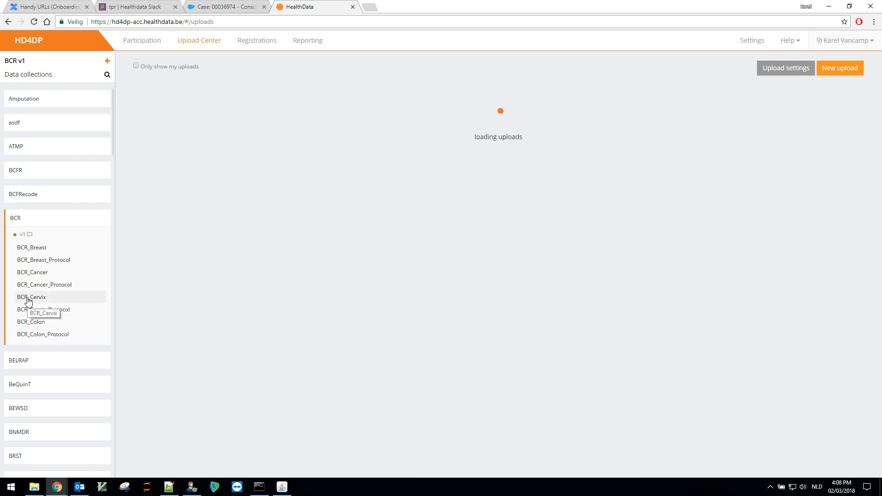
{"action": "left_click", "coordinate": [40, 274]}
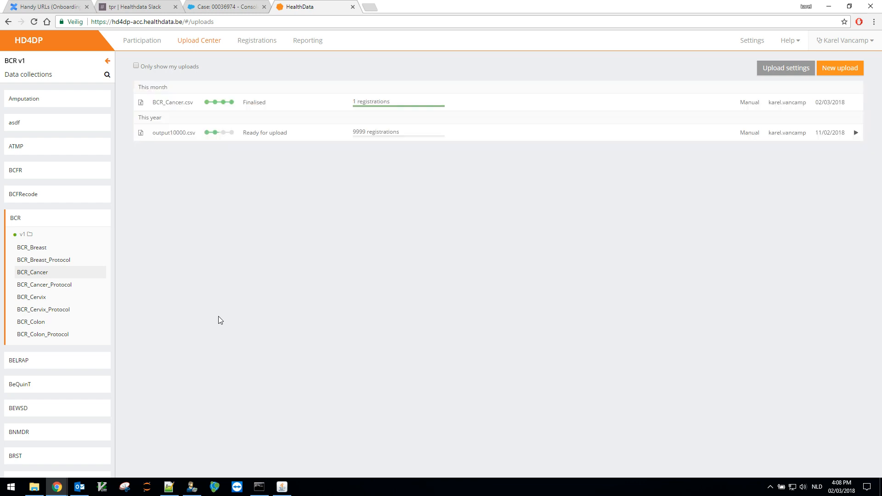
{"action": "left_click", "coordinate": [38, 322]}
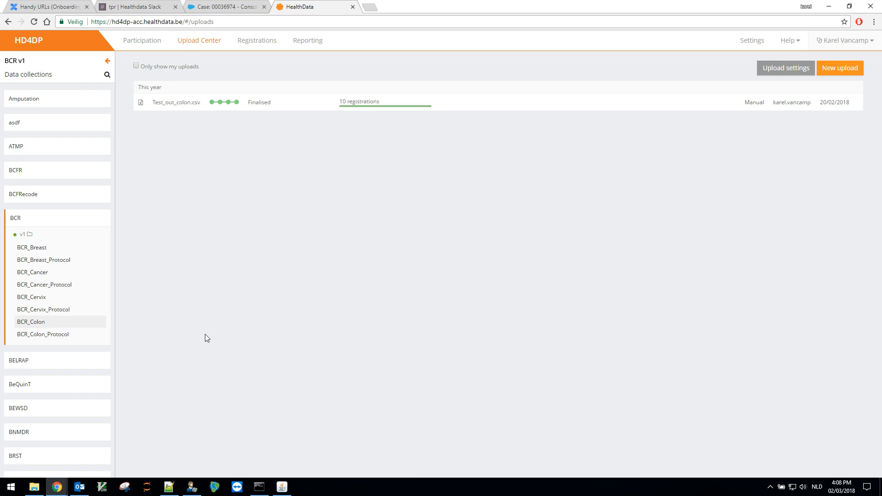
{"action": "left_click", "coordinate": [778, 71]}
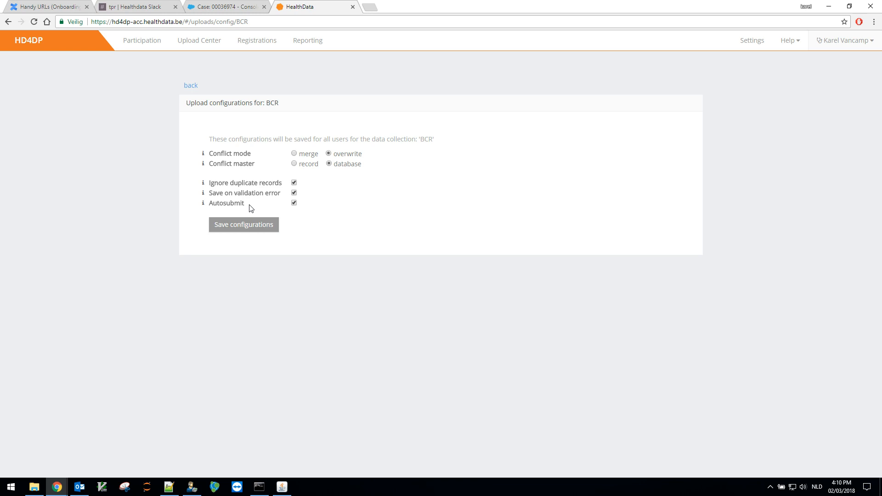
Step: Uncheck Autosubmit in the BCR configuration, save it, and return to the uploads overview
{"action": "left_click", "coordinate": [295, 203]}
{"action": "left_click", "coordinate": [239, 227]}
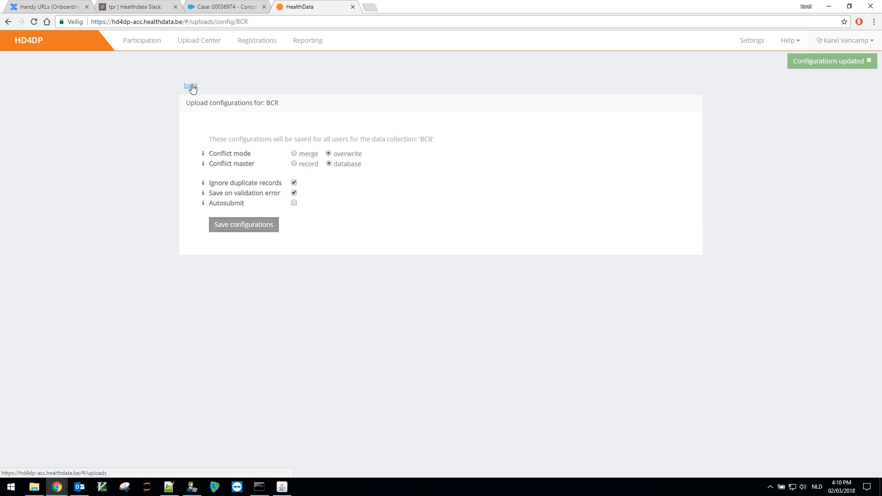
{"action": "left_click", "coordinate": [191, 88]}
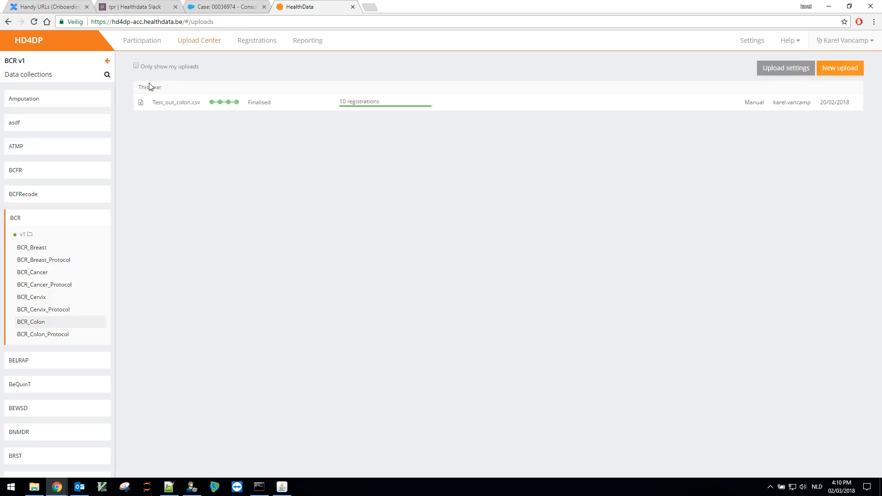
Step: Start a new BCR_Colon upload with BCR_Colon.csv, unchecking Use default configurations
{"action": "left_click", "coordinate": [850, 69]}
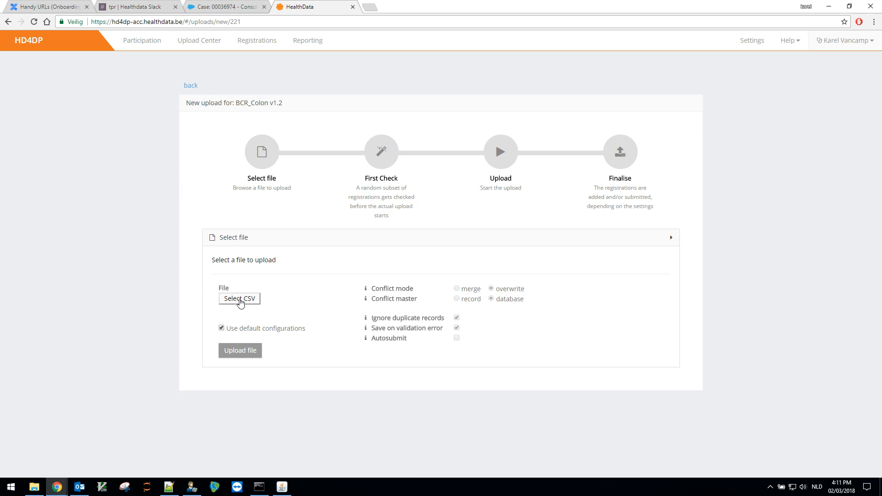
{"action": "left_click", "coordinate": [240, 300]}
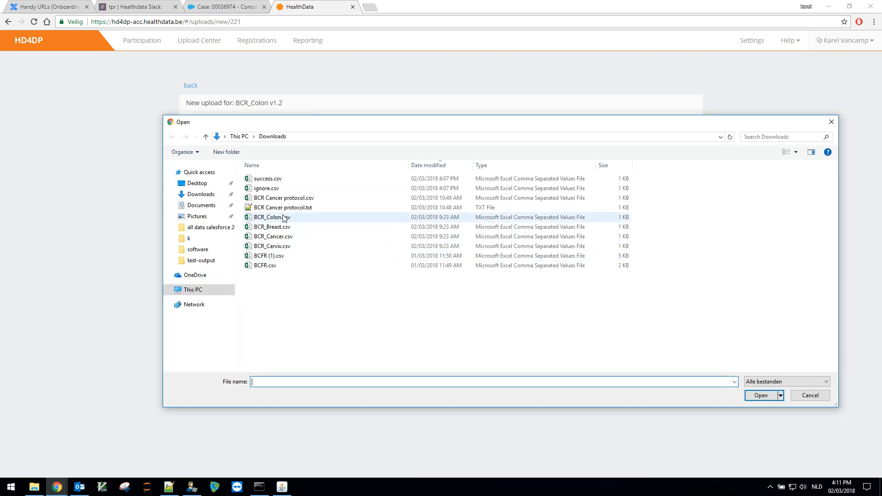
{"action": "left_click", "coordinate": [285, 218]}
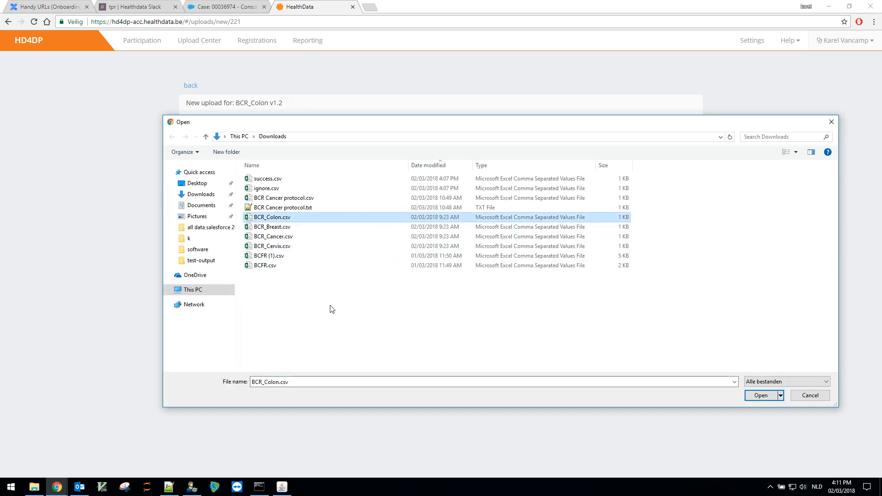
{"action": "left_click", "coordinate": [761, 397]}
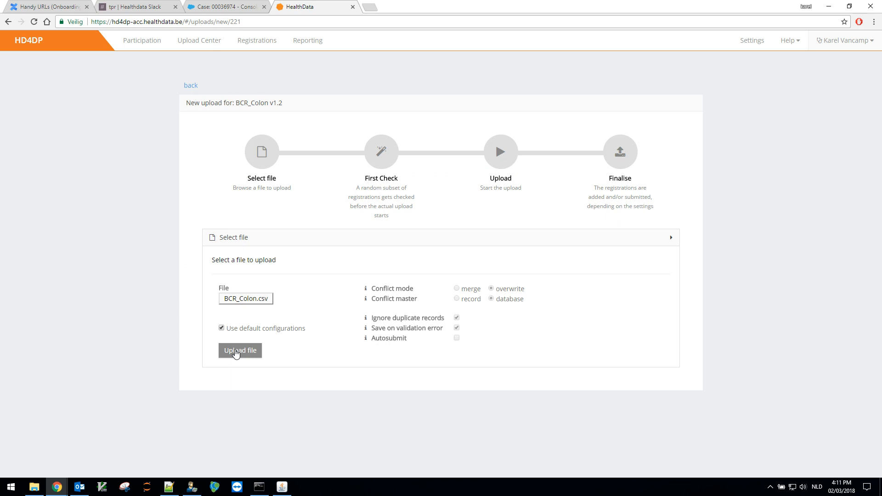
{"action": "left_click", "coordinate": [222, 329]}
Step: Recheck default configurations, upload BCR_Colon.csv through First Check, and start the upload of its one registration
{"action": "left_click", "coordinate": [222, 328]}
{"action": "left_click", "coordinate": [250, 354]}
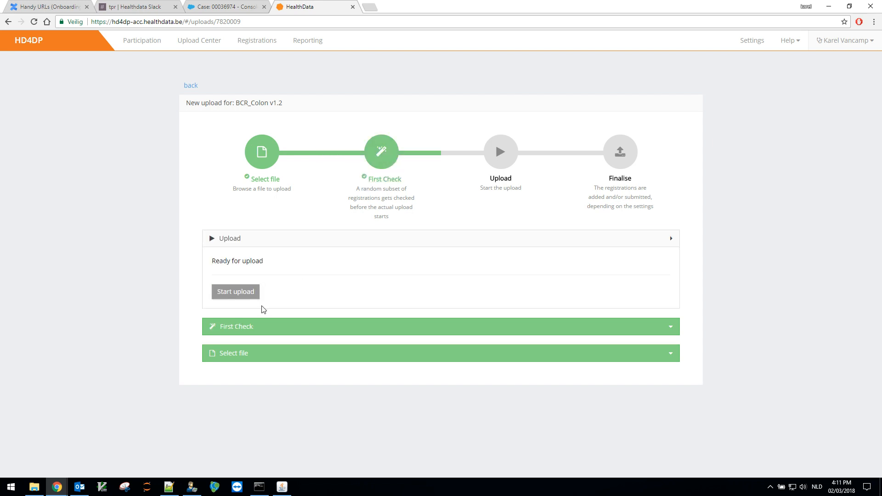
{"action": "left_click", "coordinate": [242, 330]}
{"action": "scroll", "coordinate": [385, 357], "scroll_direction": "down", "scroll_amount": 2}
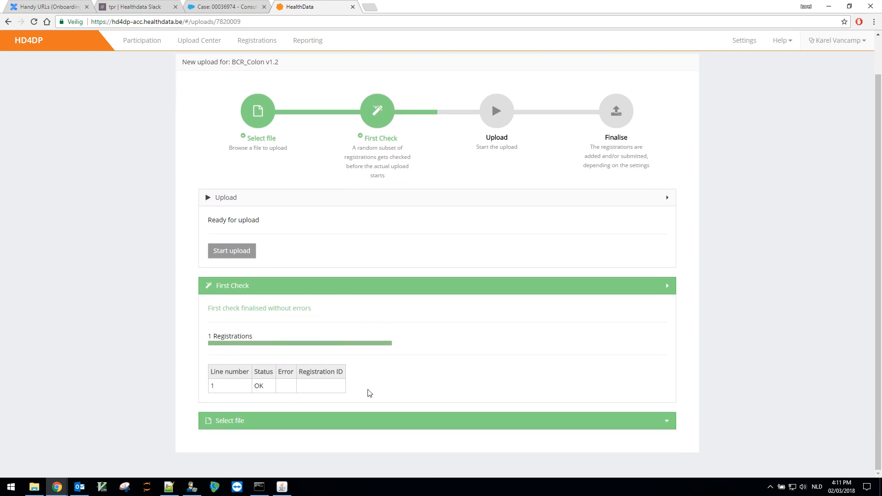
{"action": "left_click", "coordinate": [243, 252]}
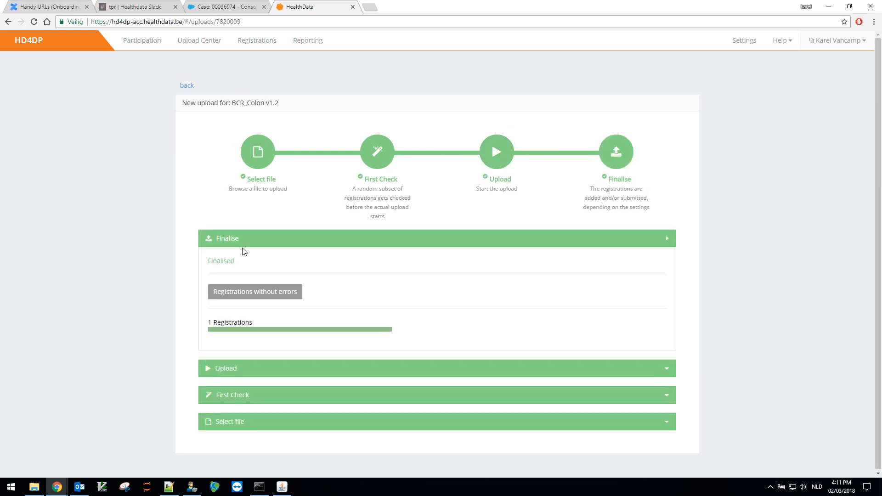
{"action": "left_click", "coordinate": [187, 87]}
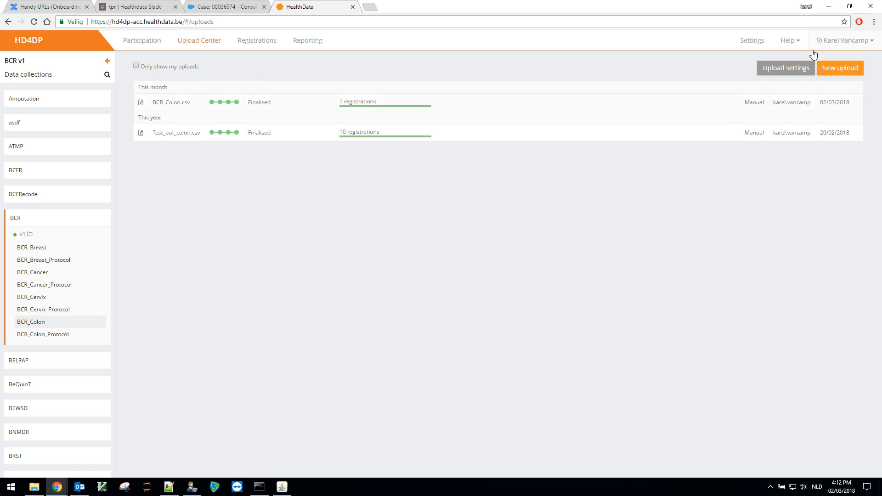
Step: Upload BCR_Colon.csv again as a new BCR_Colon upload and expand the First Check results
{"action": "left_click", "coordinate": [837, 70]}
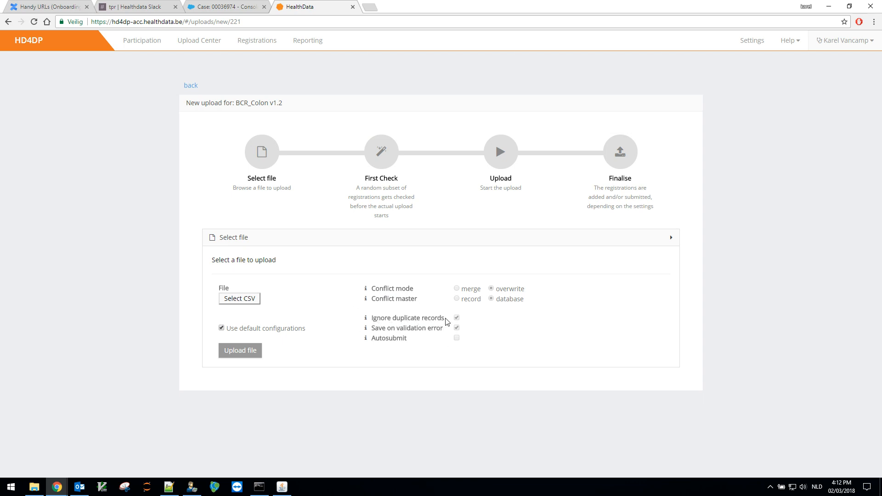
{"action": "left_click", "coordinate": [247, 300]}
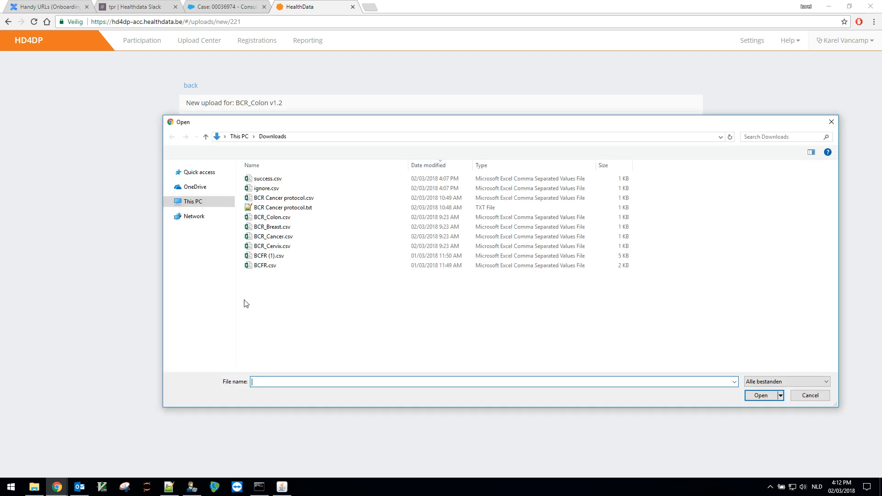
{"action": "left_click", "coordinate": [293, 218]}
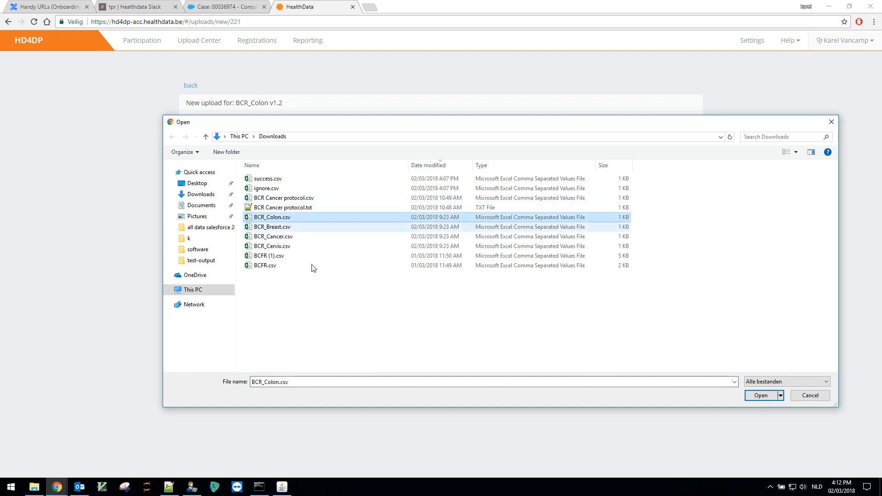
{"action": "left_click", "coordinate": [761, 396]}
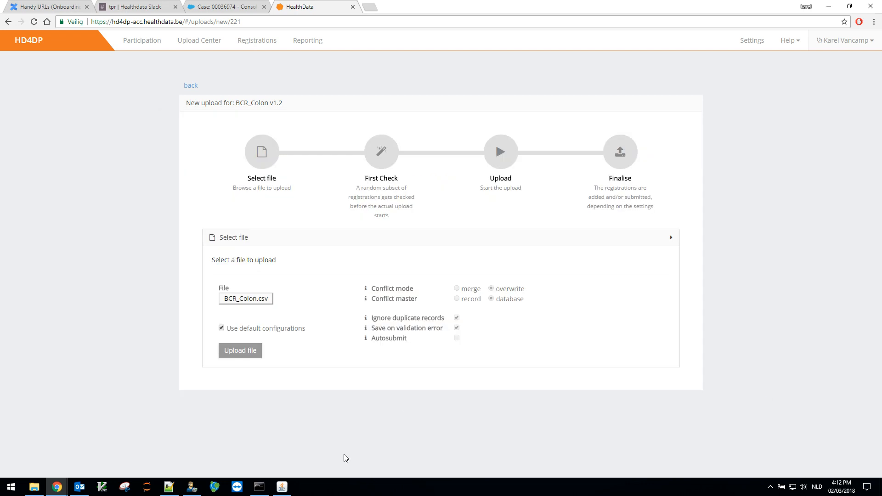
{"action": "left_click", "coordinate": [248, 351]}
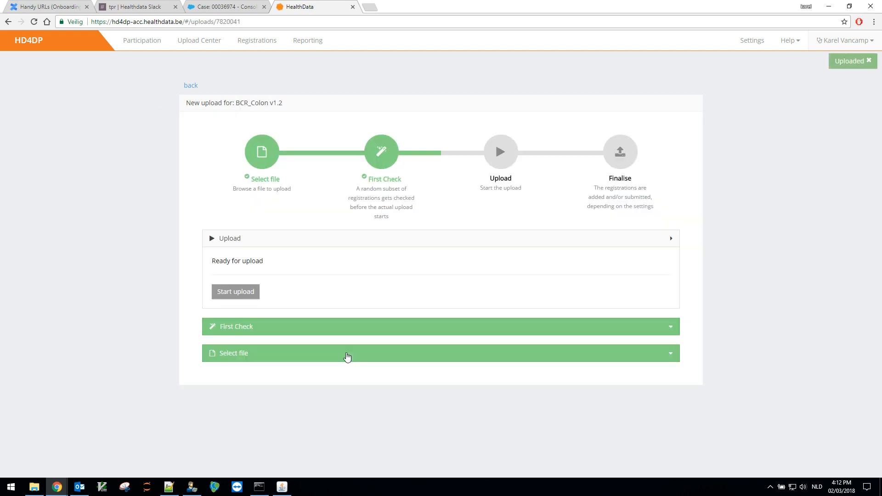
{"action": "left_click", "coordinate": [371, 332]}
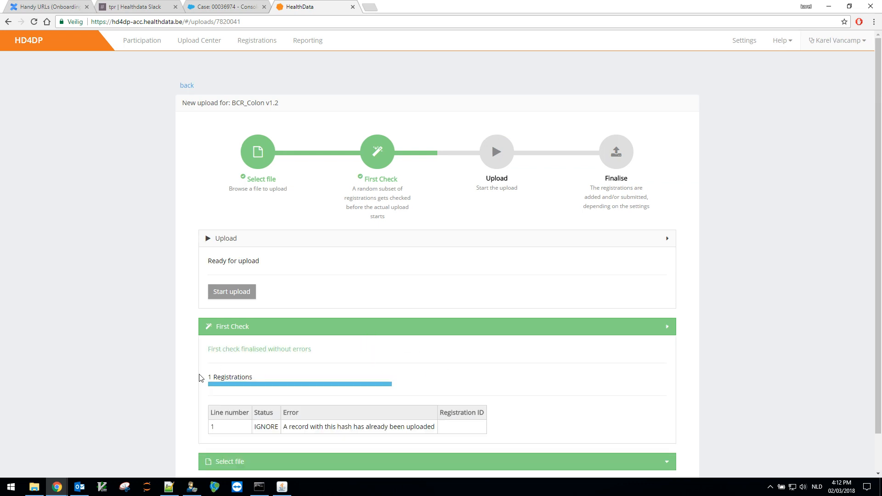
Step: Review line 1's IGNORE status and 'already been uploaded' error, then start the upload
{"action": "double_click", "coordinate": [255, 426]}
{"action": "left_click", "coordinate": [285, 427]}
{"action": "left_click_drag", "start_coordinate": [285, 427], "coordinate": [435, 427]}
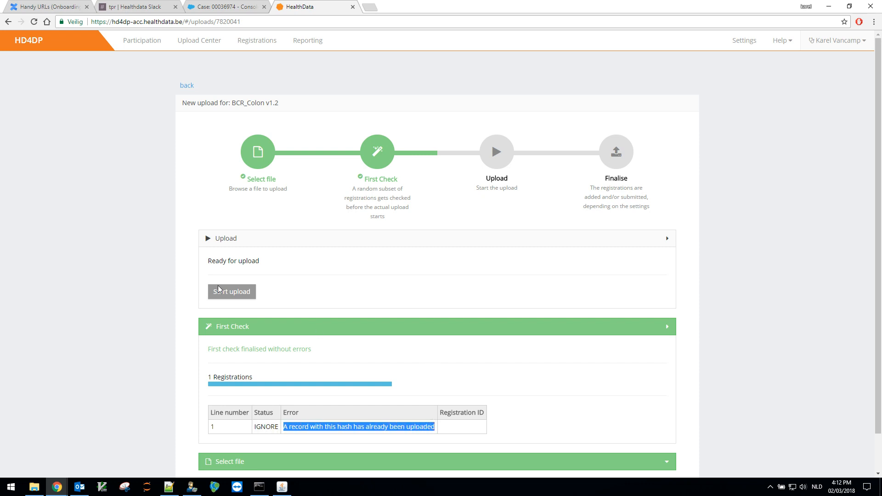
{"action": "left_click", "coordinate": [248, 293]}
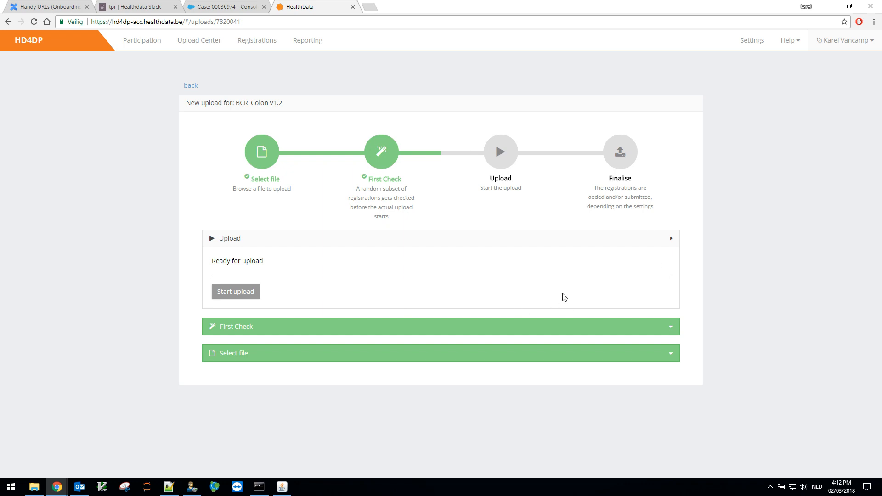
Step: From the uploads list, run the Ready for upload BCR_Colon row and open its details
{"action": "left_click", "coordinate": [195, 86]}
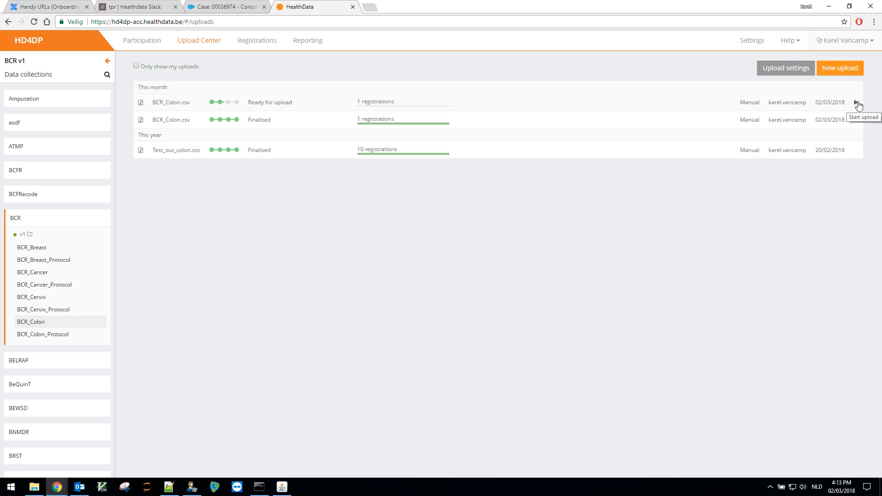
{"action": "left_click", "coordinate": [857, 103]}
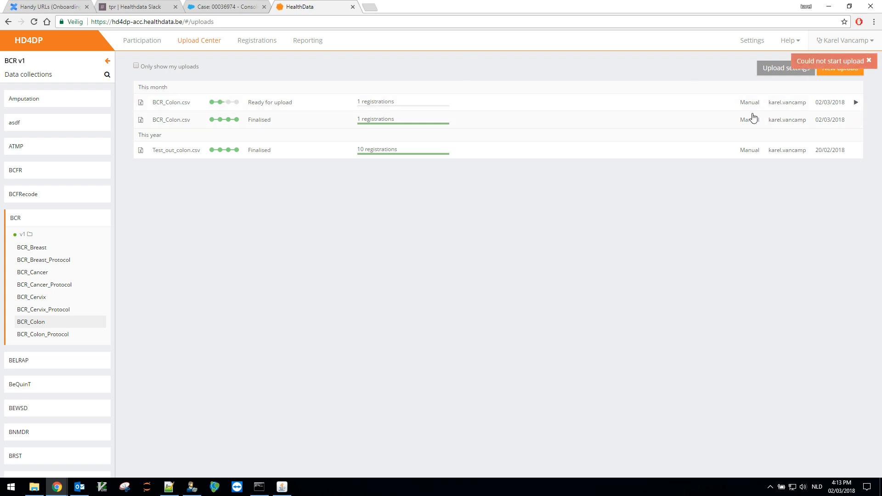
{"action": "left_click", "coordinate": [299, 103]}
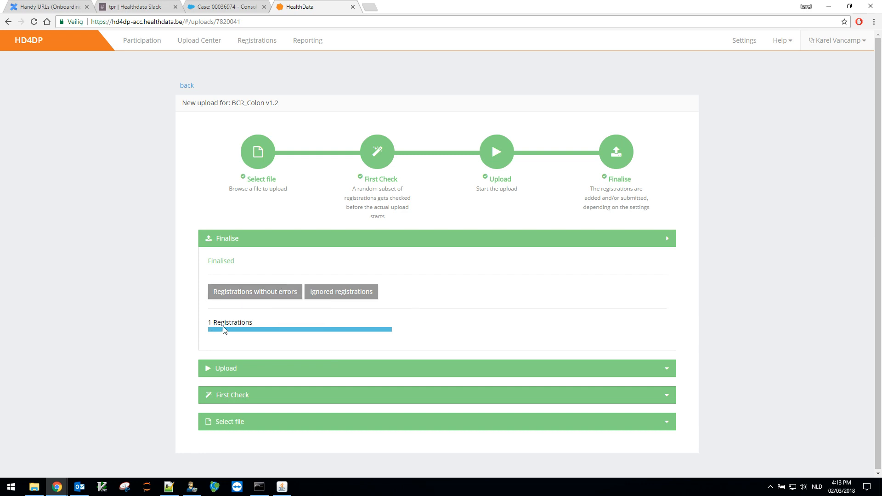
Step: Download the Ignored registrations as ignore (1).csv and open it in Excel
{"action": "mouse_move", "coordinate": [225, 331]}
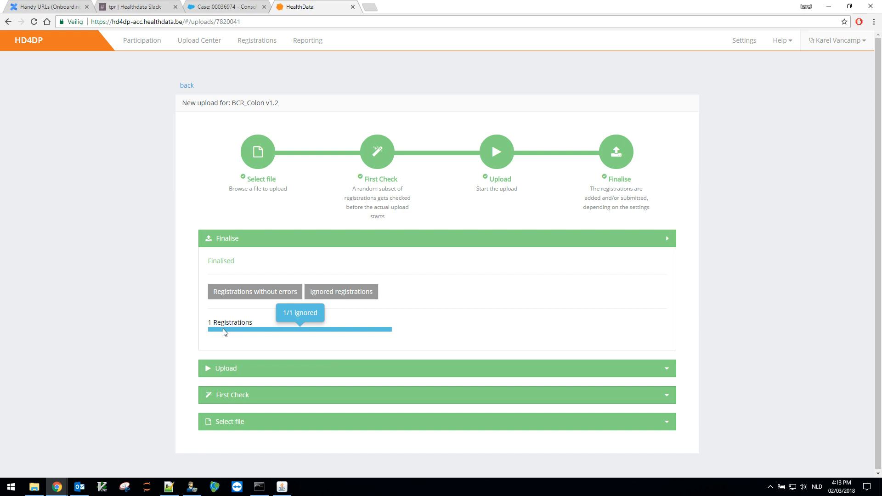
{"action": "left_click", "coordinate": [346, 295]}
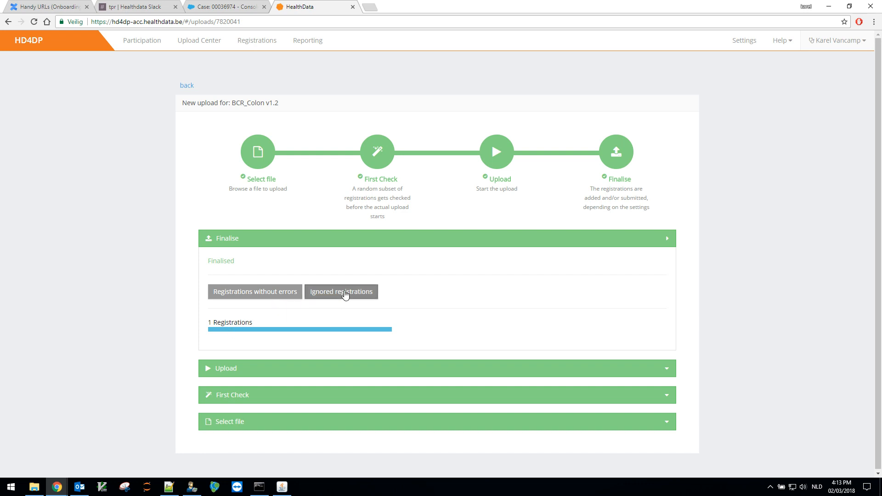
{"action": "left_click", "coordinate": [57, 465]}
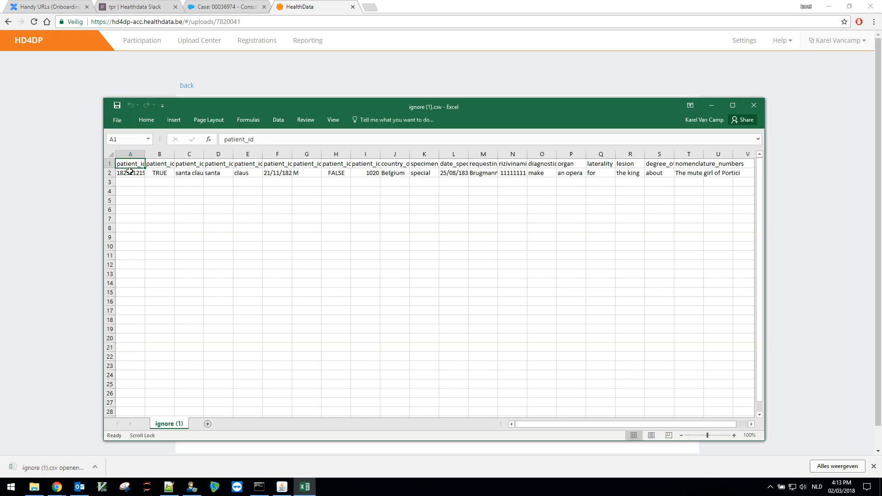
Step: Inspect the duplicate record in row 2 of ignore (1).csv, then close Excel
{"action": "left_click_drag", "start_coordinate": [130, 173], "coordinate": [225, 173]}
{"action": "left_click", "coordinate": [186, 173]}
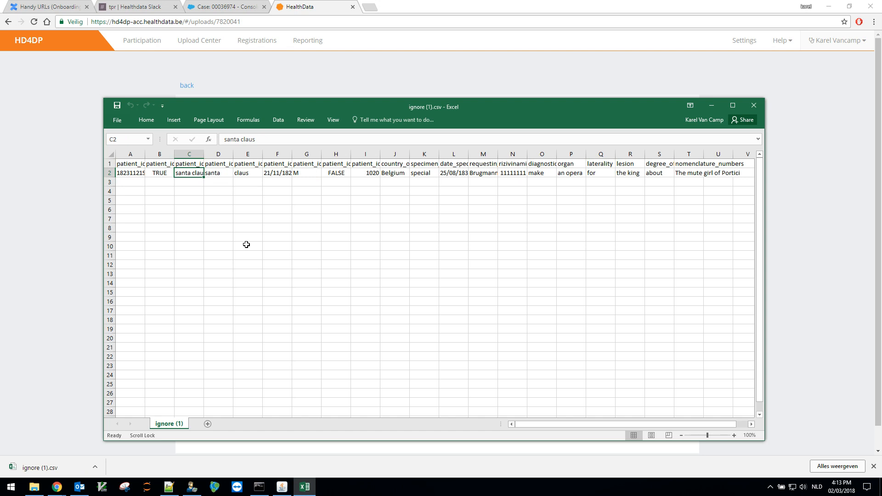
{"action": "left_click", "coordinate": [753, 105]}
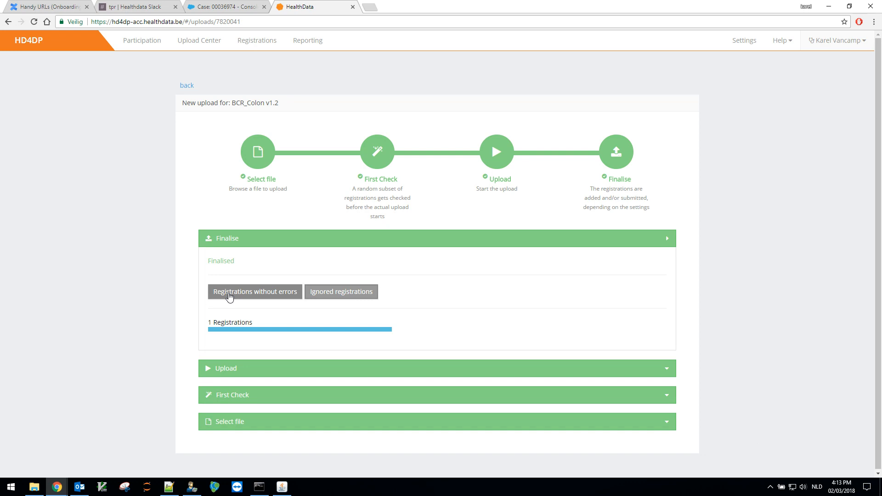
Step: Download success (1).csv, confirm row 2 is empty below the headers, close Excel, and return to uploads
{"action": "left_click", "coordinate": [229, 297]}
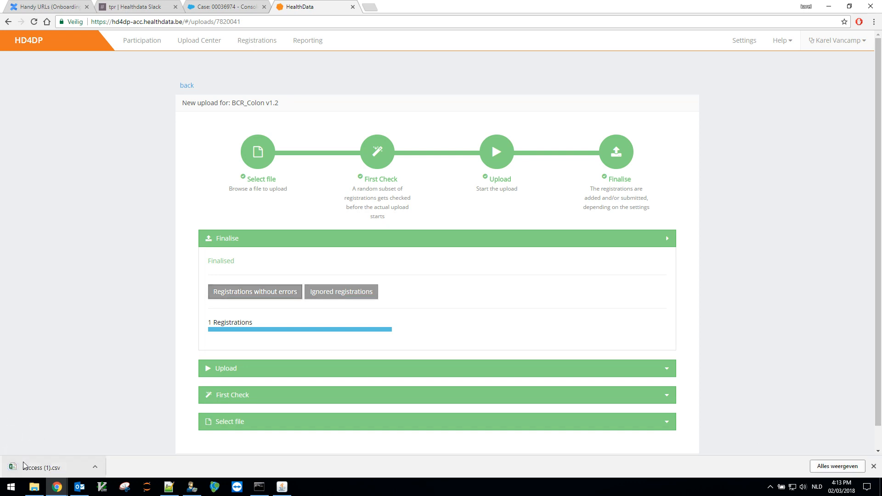
{"action": "left_click", "coordinate": [23, 465]}
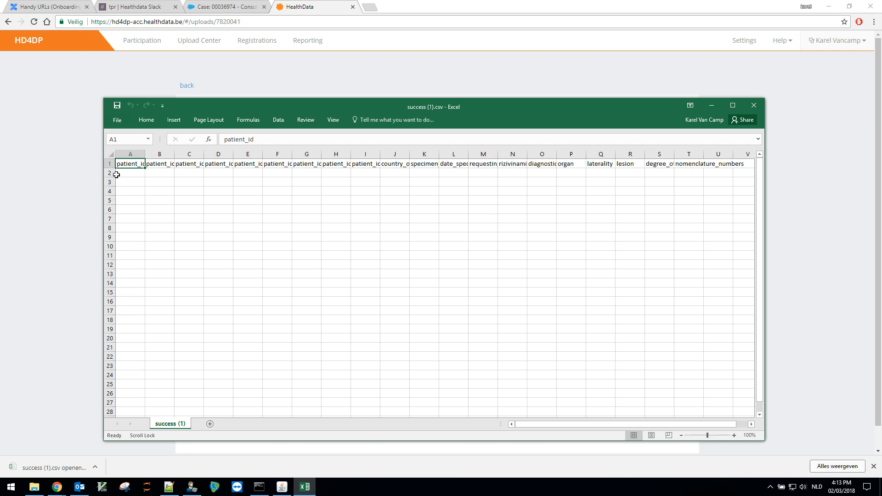
{"action": "left_click", "coordinate": [118, 174]}
{"action": "left_click_drag", "start_coordinate": [118, 174], "coordinate": [713, 178]}
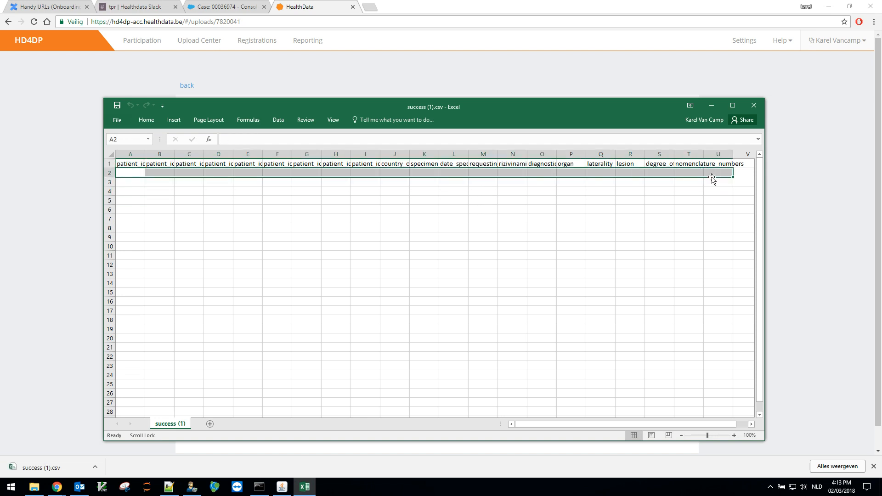
{"action": "left_click", "coordinate": [701, 213]}
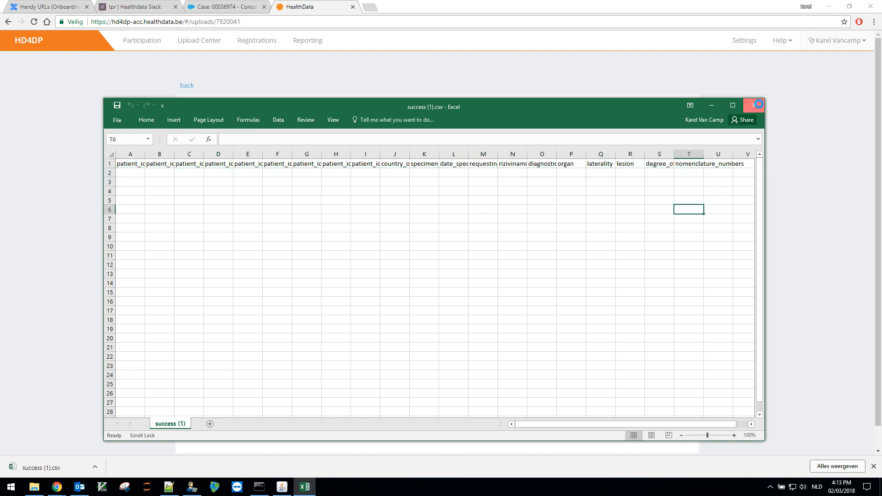
{"action": "left_click", "coordinate": [754, 105]}
{"action": "left_click", "coordinate": [184, 85]}
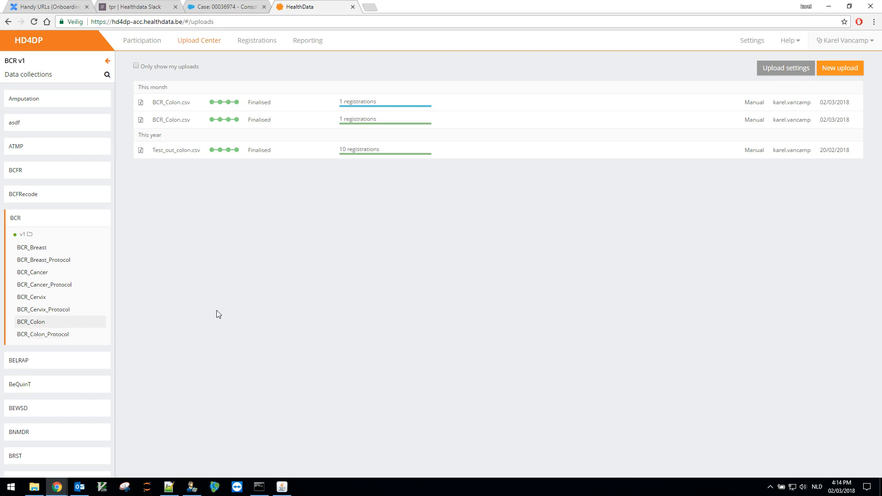
Step: Review the 14 BCR_Colon registrations and the Download options, then return to the Upload Center
{"action": "left_click", "coordinate": [264, 42]}
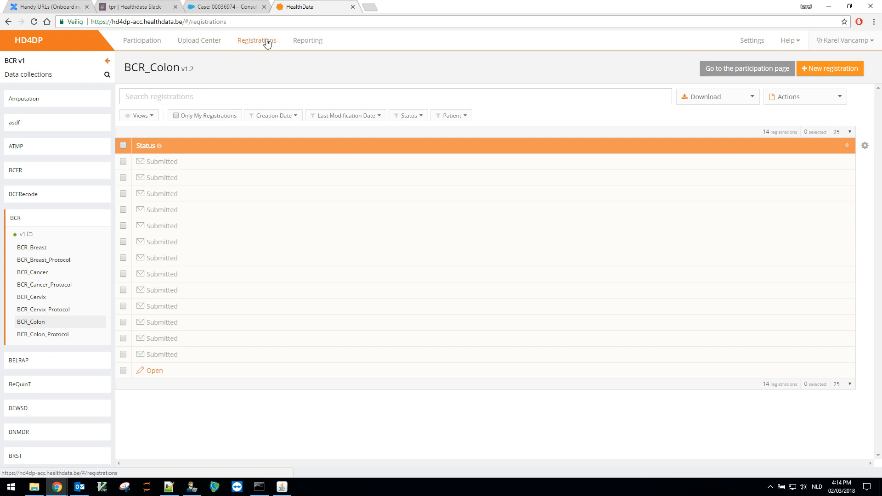
{"action": "left_click", "coordinate": [755, 101]}
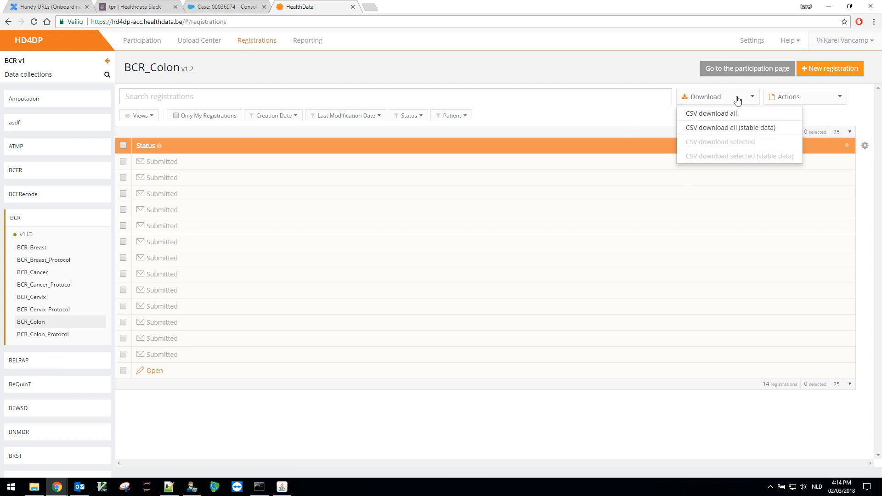
{"action": "left_click", "coordinate": [653, 119]}
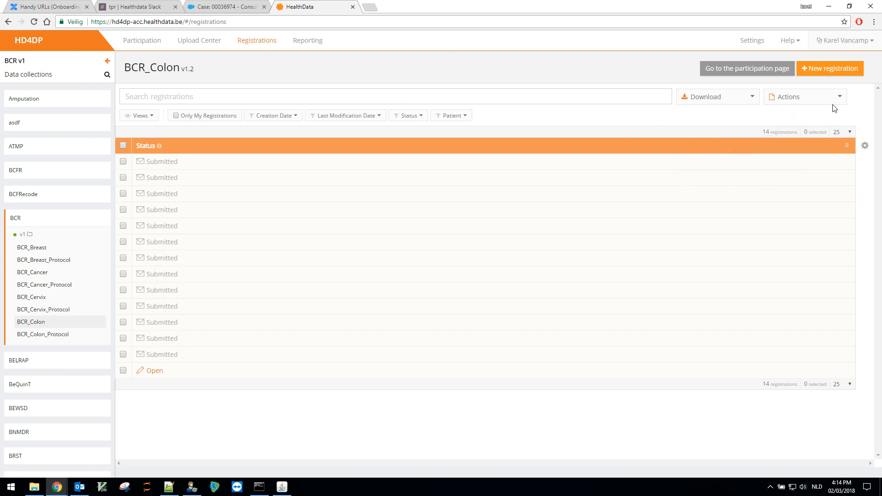
{"action": "left_click", "coordinate": [205, 43]}
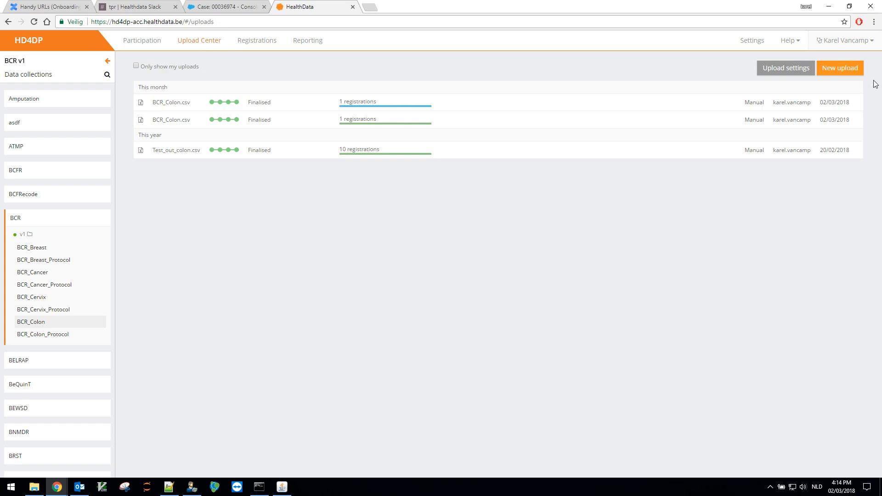
{"action": "left_click", "coordinate": [839, 69]}
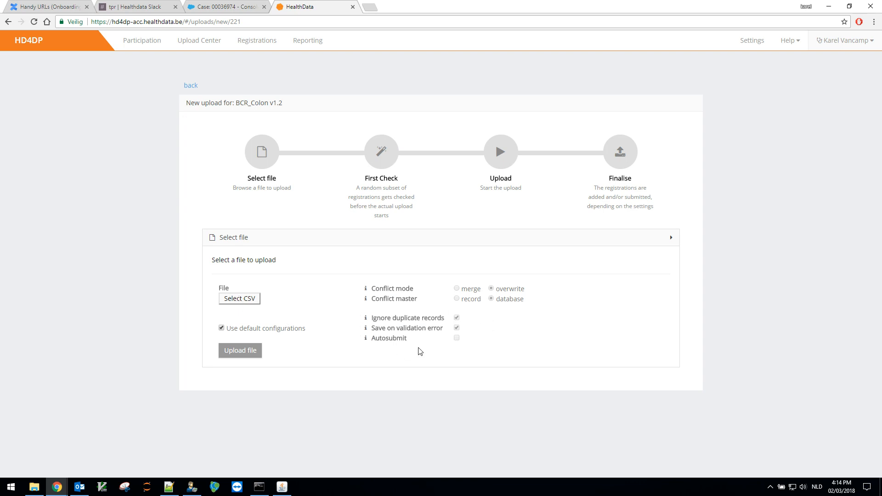
{"action": "mouse_move", "coordinate": [366, 291]}
{"action": "left_click", "coordinate": [191, 85]}
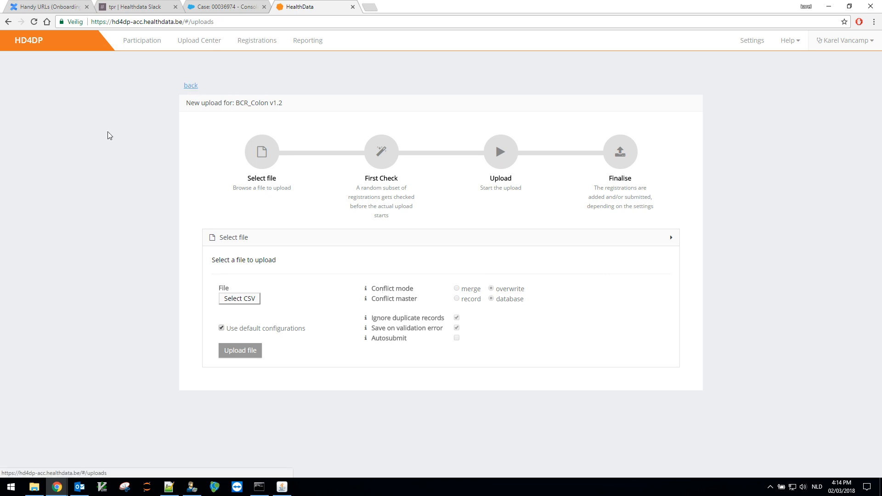